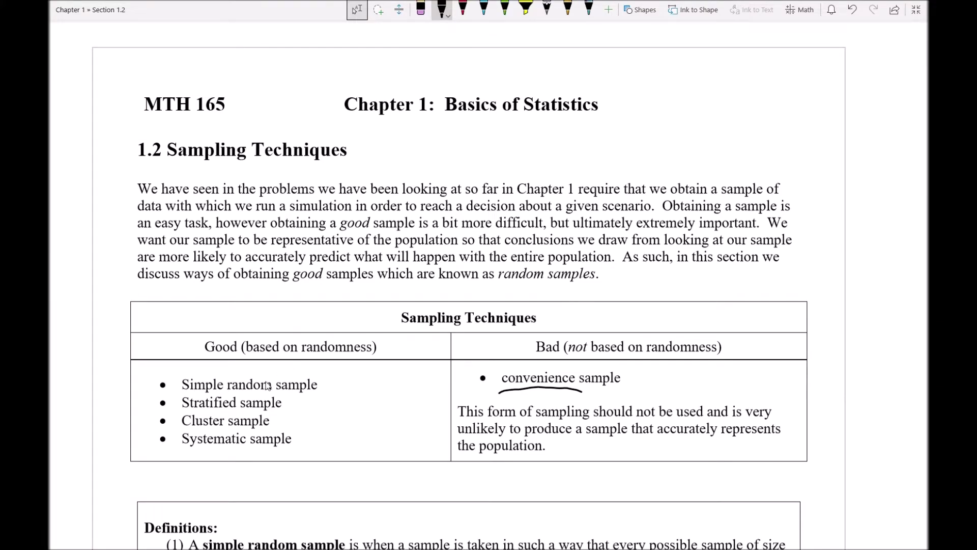
# Step: Scroll down to the Definitions and Obtaining a Random Sample boxes and pick the yellow highlighter
pyautogui.scroll(-5, 267, 388)
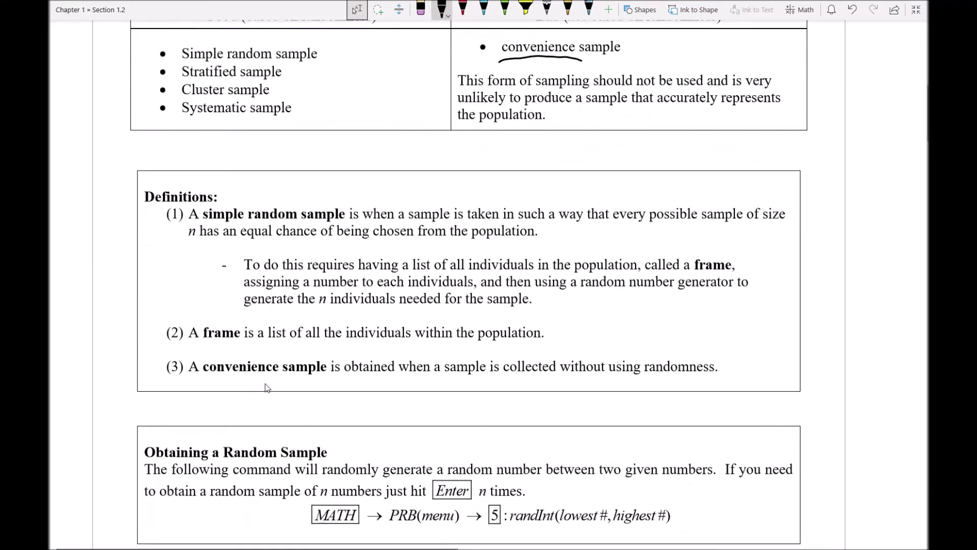
pyautogui.scroll(-2, 267, 389)
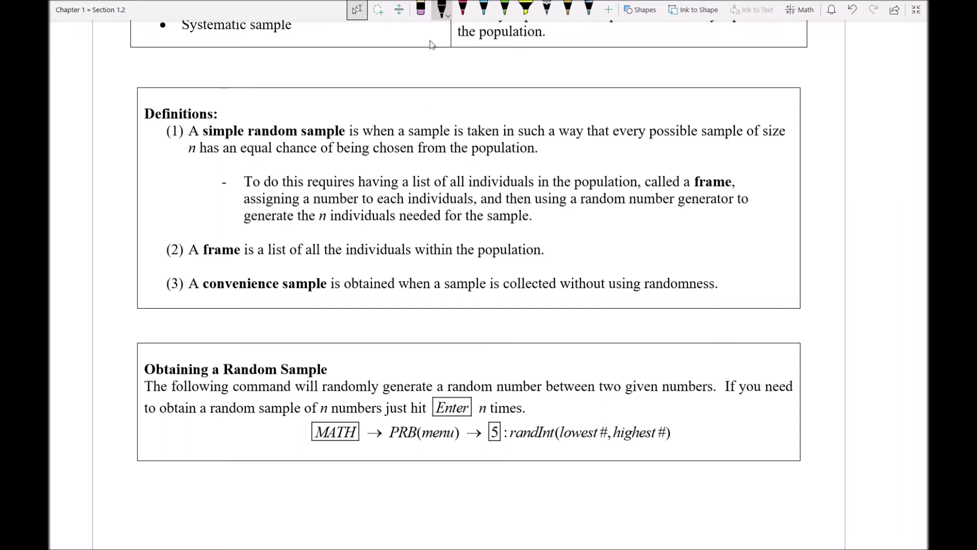
pyautogui.click(525, 8)
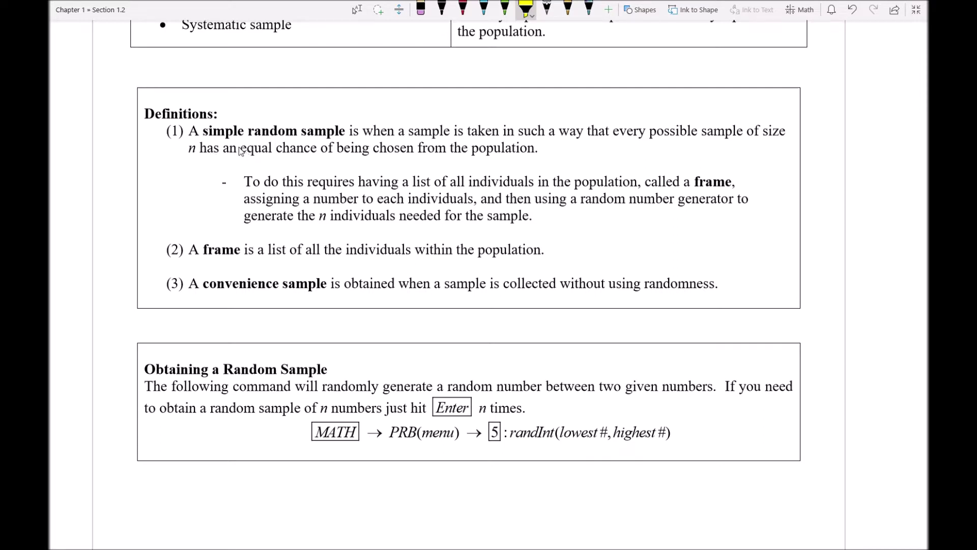
# Step: Highlight 'equal chance of being chosen' in definition (1) in yellow
pyautogui.moveTo(243, 151); pyautogui.dragTo(415, 146)
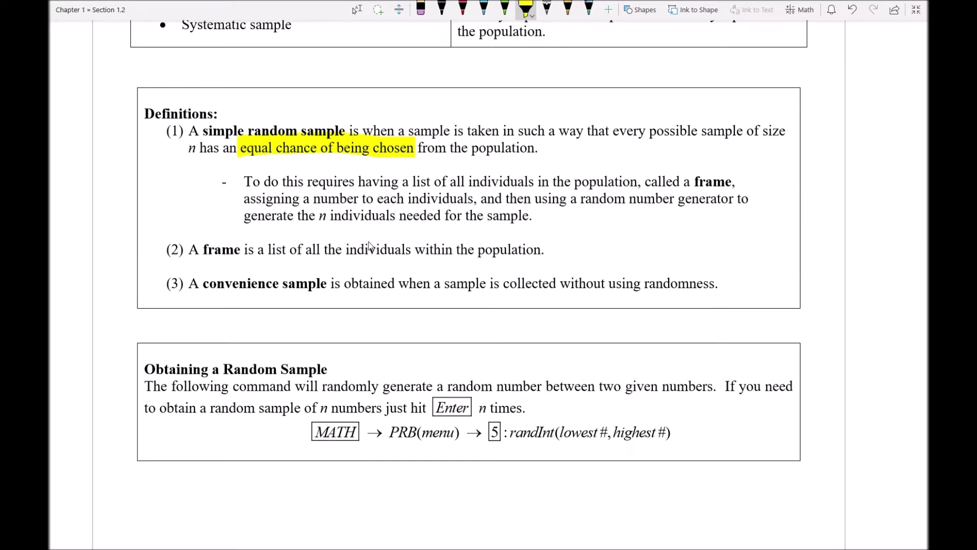
# Step: Scroll down to Example 1's table of six names and start marking beside Eric and Mallory
pyautogui.scroll(-5, 369, 247)
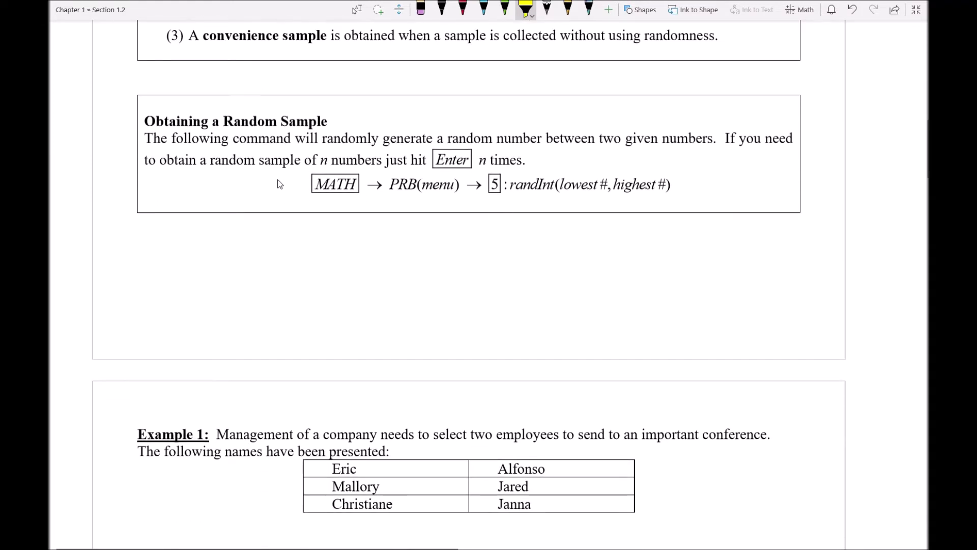
pyautogui.scroll(-2, 281, 187)
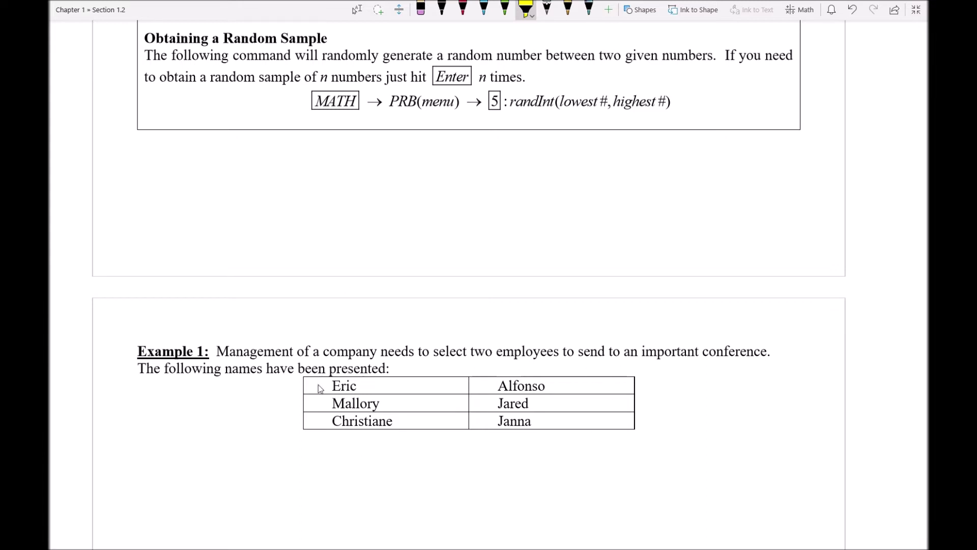
pyautogui.moveTo(317, 374); pyautogui.dragTo(318, 400)
# Step: With the black pen, write labels (1) through (6) beside Eric, Mallory, Christiane, Alfonso, Jared and Janna
pyautogui.click(421, 10)
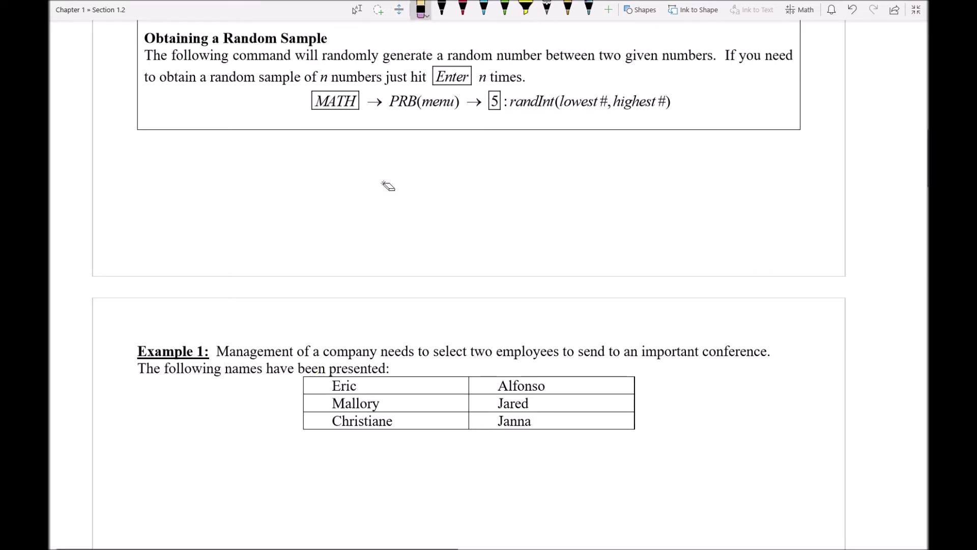
pyautogui.click(441, 10)
pyautogui.moveTo(317, 382)
pyautogui.mouseDown()
pyautogui.moveTo(319, 392)
pyautogui.moveTo(310, 391)
pyautogui.moveTo(323, 408)
pyautogui.moveTo(307, 409)
pyautogui.moveTo(323, 426)
pyautogui.moveTo(307, 426)
pyautogui.mouseUp()
pyautogui.click(314, 402)
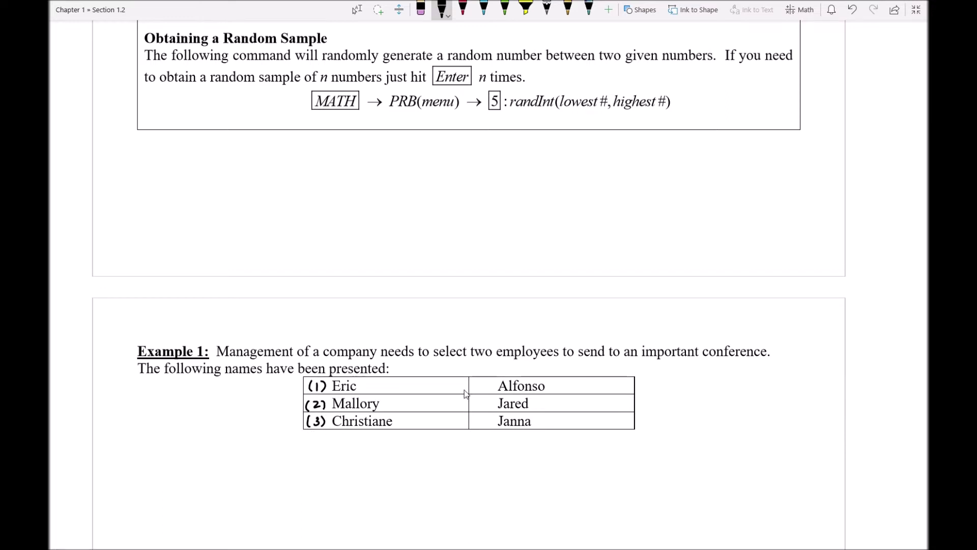
pyautogui.moveTo(484, 383)
pyautogui.mouseDown()
pyautogui.moveTo(490, 392)
pyautogui.moveTo(478, 390)
pyautogui.moveTo(491, 410)
pyautogui.moveTo(476, 406)
pyautogui.moveTo(478, 426)
pyautogui.moveTo(490, 427)
pyautogui.mouseUp()
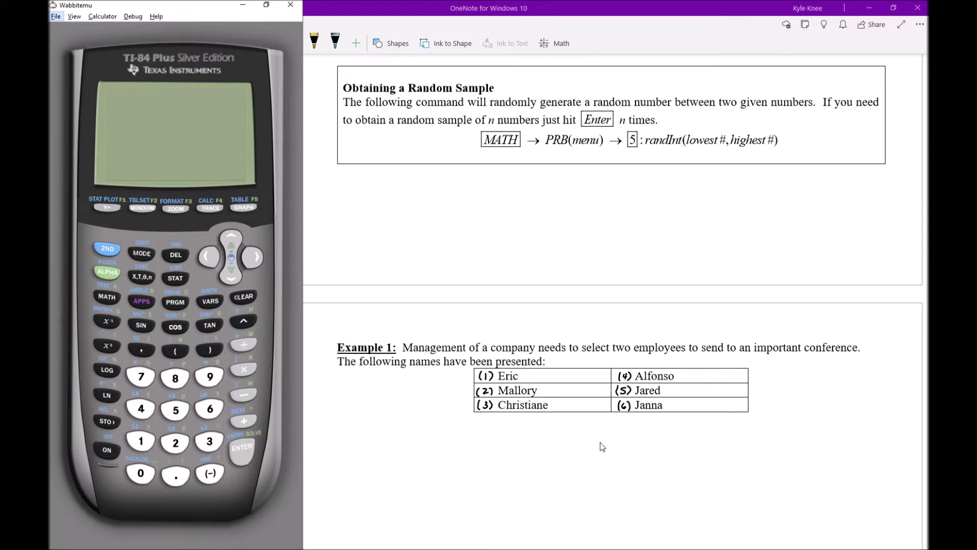
# Step: Turn on the Wabbitemu TI-84 so its home screen is blank
pyautogui.click(111, 445)
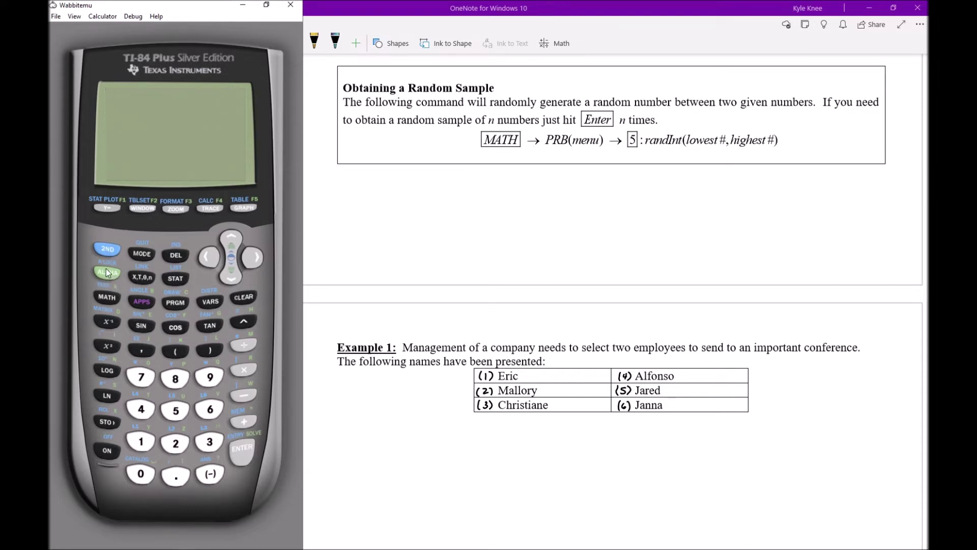
# Step: Go to MATH > PRB, move down to randInt( and paste it onto the home screen
pyautogui.click(108, 300)
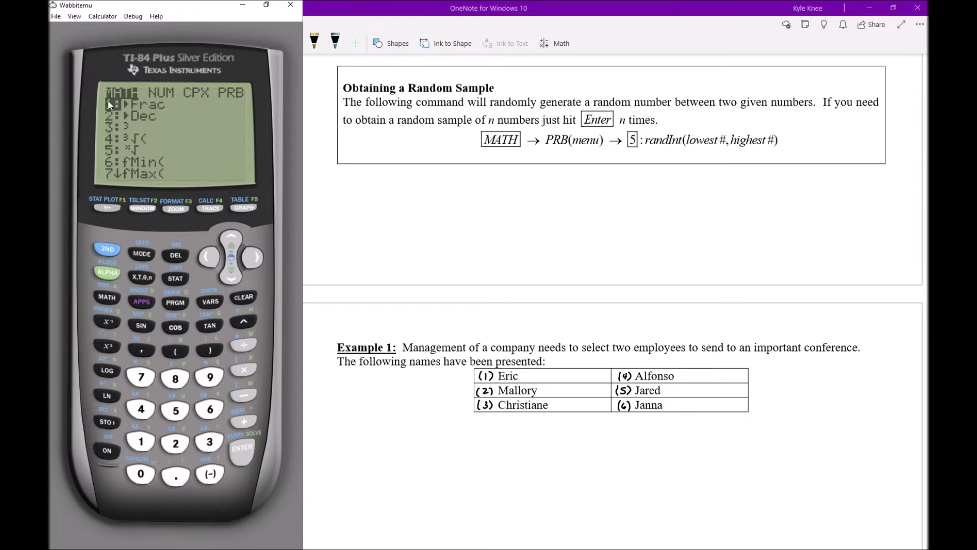
pyautogui.click(255, 259)
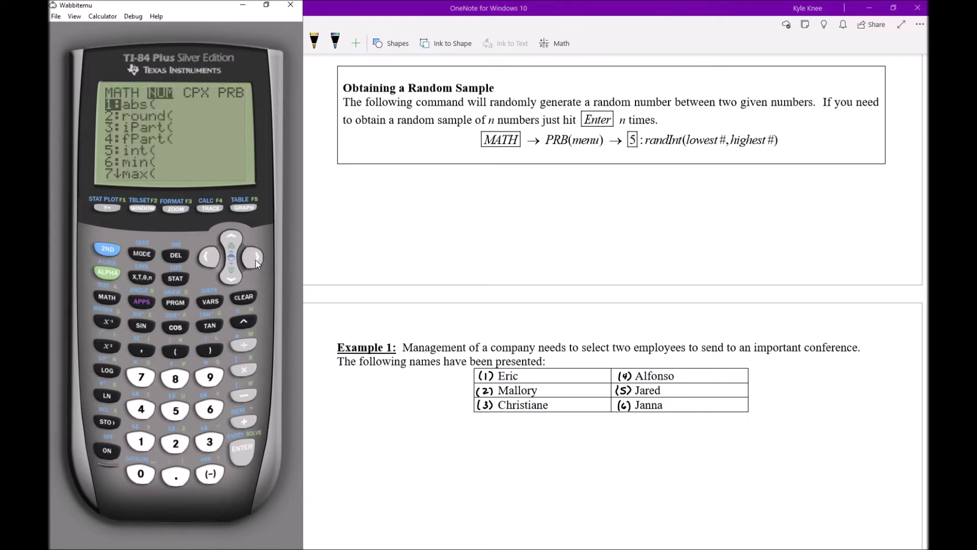
pyautogui.click(256, 259)
pyautogui.click(255, 260)
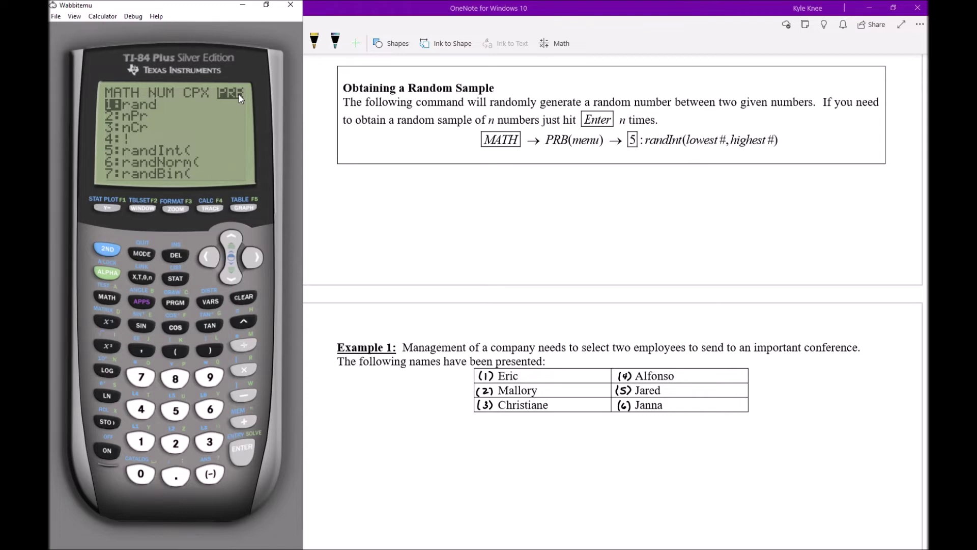
pyautogui.click(232, 273)
pyautogui.click(231, 273)
pyautogui.click(231, 274)
pyautogui.click(231, 273)
pyautogui.click(245, 450)
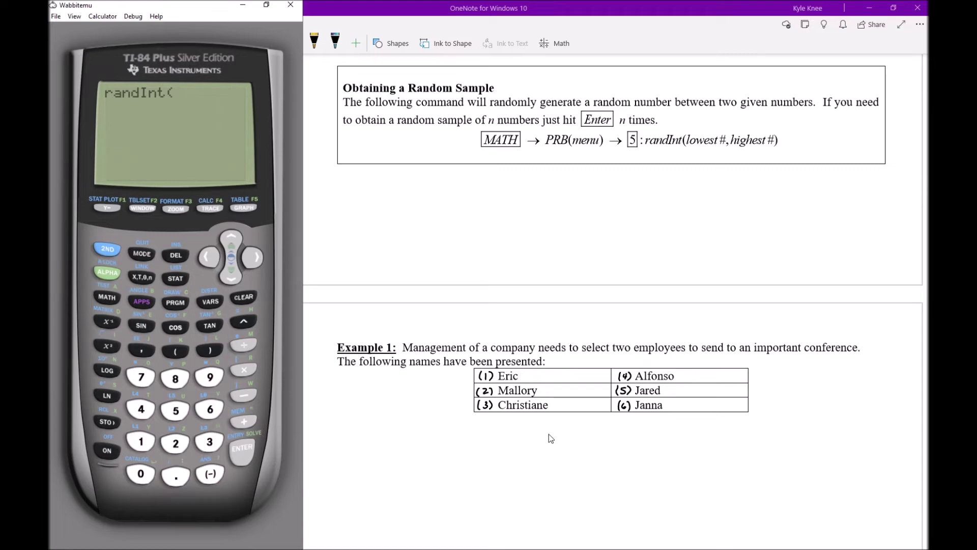
# Step: Complete the command as randInt(1,6)
pyautogui.click(144, 446)
pyautogui.click(147, 357)
pyautogui.click(209, 409)
pyautogui.click(207, 353)
# Step: Run randInt(1,6) three times, drawing 6, 6 and then 1
pyautogui.press('Return')
pyautogui.click(242, 448)
pyautogui.click(251, 444)
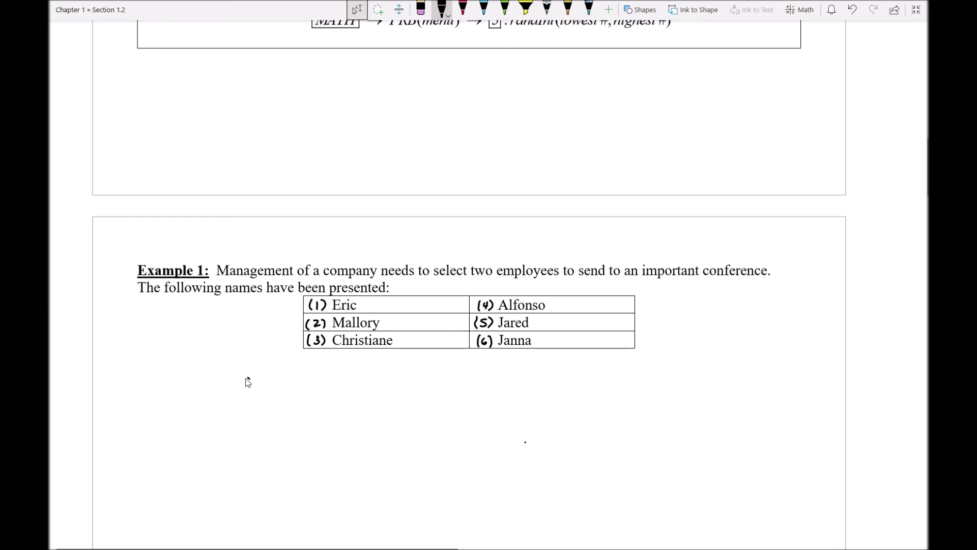
# Step: Handwrite 'Since our calculator produced (1) & (6) we will send Eric & Janna to the Conference.' under the table
pyautogui.moveTo(260, 386); pyautogui.dragTo(259, 392)
pyautogui.moveTo(263, 392); pyautogui.dragTo(388, 393)
pyautogui.moveTo(382, 387)
pyautogui.mouseDown()
pyautogui.moveTo(420, 397)
pyautogui.moveTo(438, 384)
pyautogui.mouseUp()
pyautogui.moveTo(442, 383)
pyautogui.mouseDown()
pyautogui.moveTo(483, 390)
pyautogui.moveTo(537, 385)
pyautogui.mouseUp()
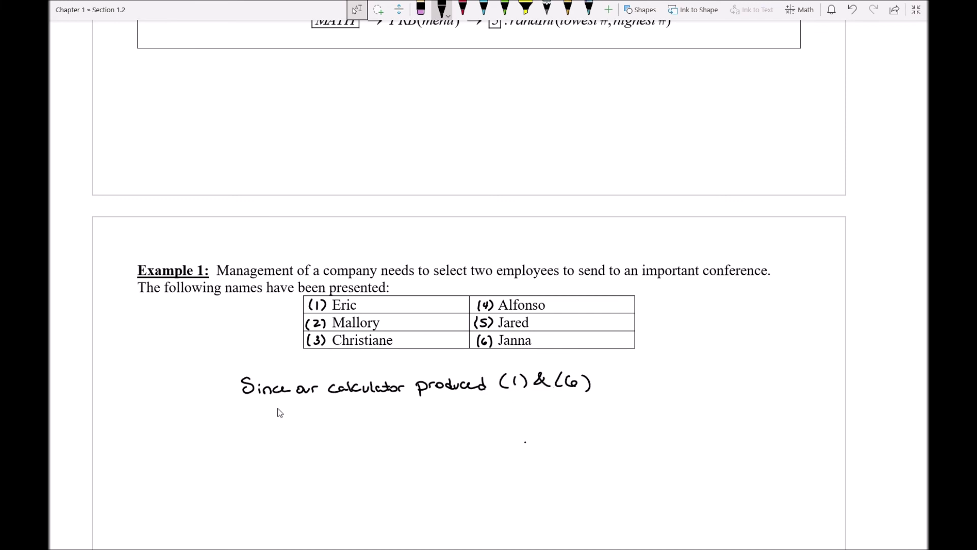
pyautogui.moveTo(277, 408)
pyautogui.mouseDown()
pyautogui.moveTo(338, 404)
pyautogui.moveTo(497, 419)
pyautogui.moveTo(502, 409)
pyautogui.moveTo(518, 420)
pyautogui.moveTo(576, 416)
pyautogui.moveTo(573, 410)
pyautogui.moveTo(615, 418)
pyautogui.mouseUp()
pyautogui.moveTo(622, 412); pyautogui.dragTo(633, 418)
pyautogui.moveTo(636, 413); pyautogui.dragTo(678, 414)
pyautogui.click(686, 416)
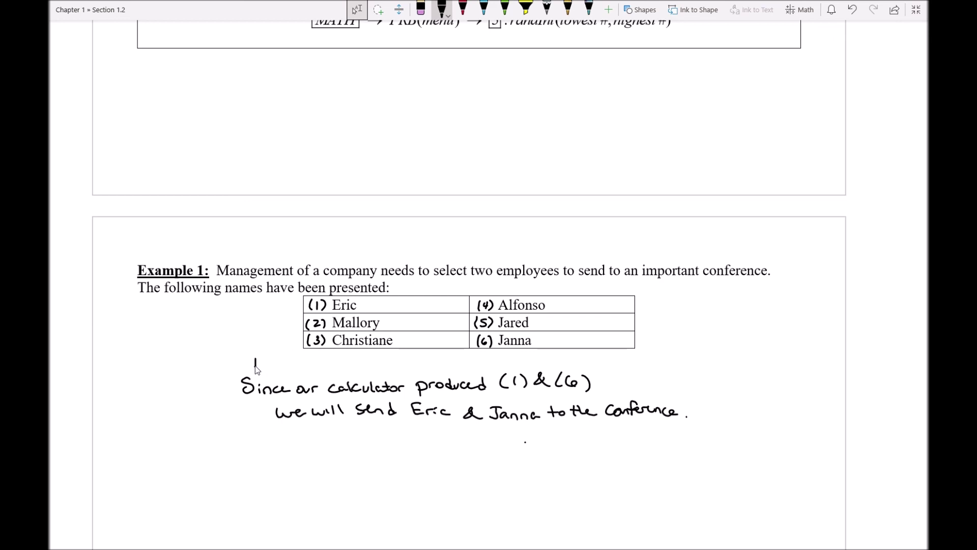
# Step: Begin handwriting the randInt(1,6) note above the conclusion
pyautogui.moveTo(254, 367); pyautogui.dragTo(328, 360)
# Step: Finish inking 'randInt(1,6)' with the pen between the names table and the conclusion
pyautogui.moveTo(334, 355)
pyautogui.mouseDown()
pyautogui.moveTo(332, 367)
pyautogui.moveTo(361, 369)
pyautogui.mouseUp()
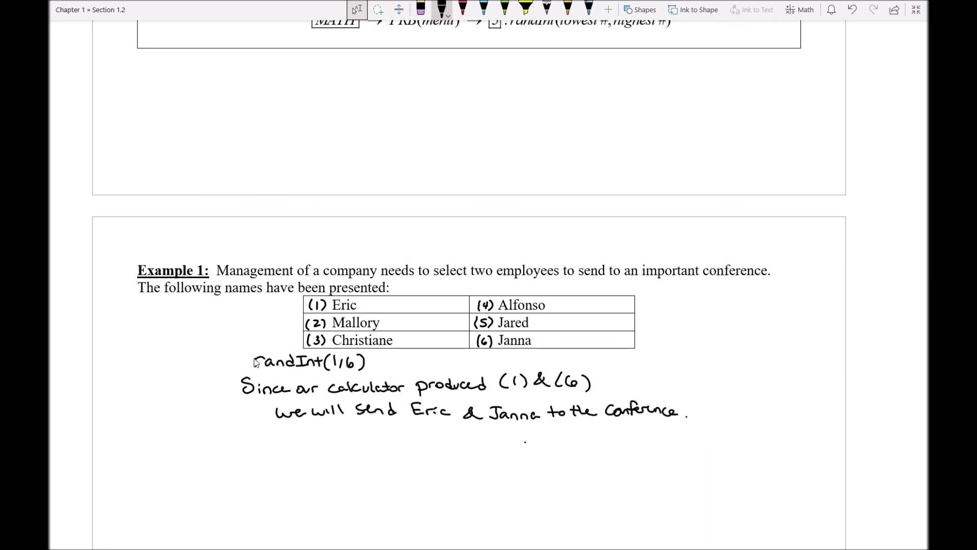